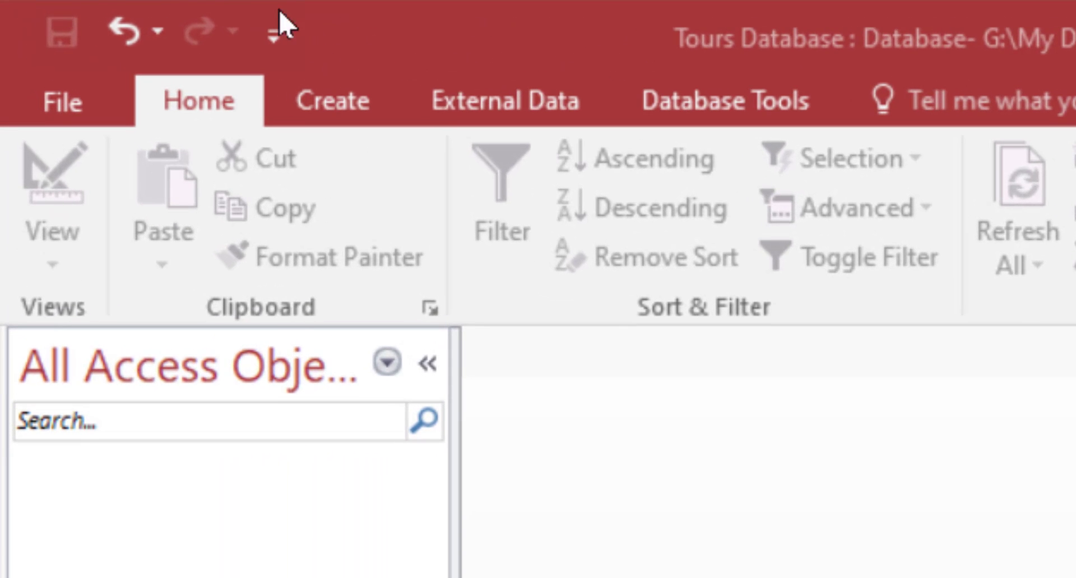
Create a new blank table, Table1, with Table Design so it opens in Design View.
{"action": "left_click", "coordinate": [343, 110]}
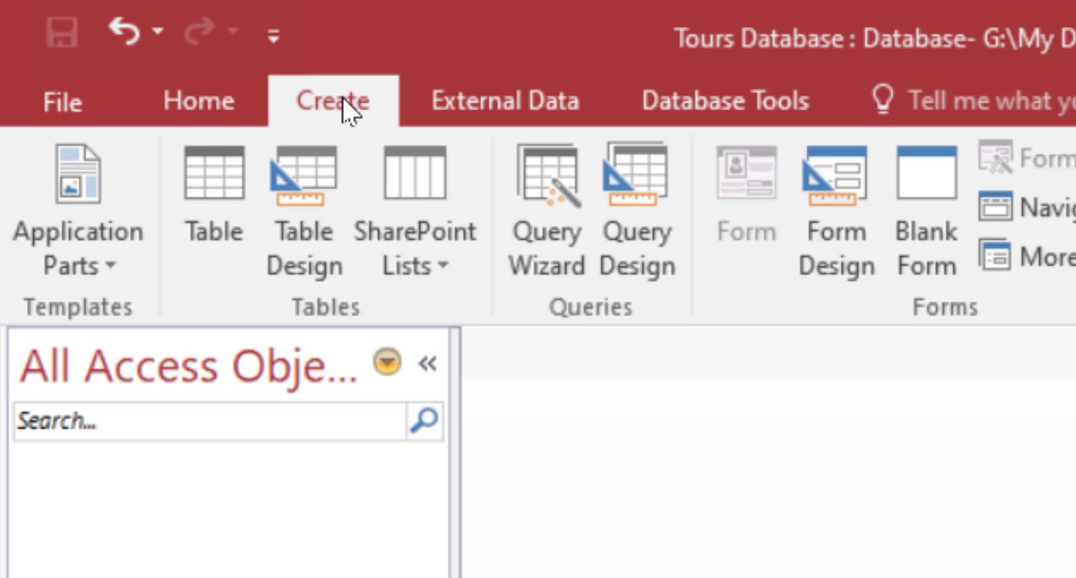
{"action": "left_click", "coordinate": [297, 225]}
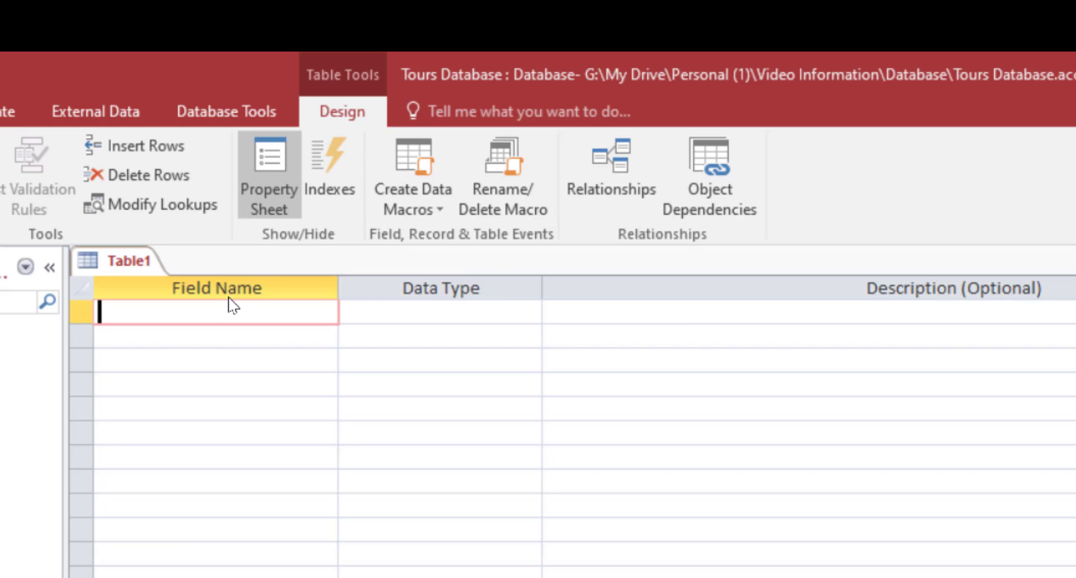
Add the AgentsID field with the AutoNumber data type.
{"action": "type", "text": "Agents"}
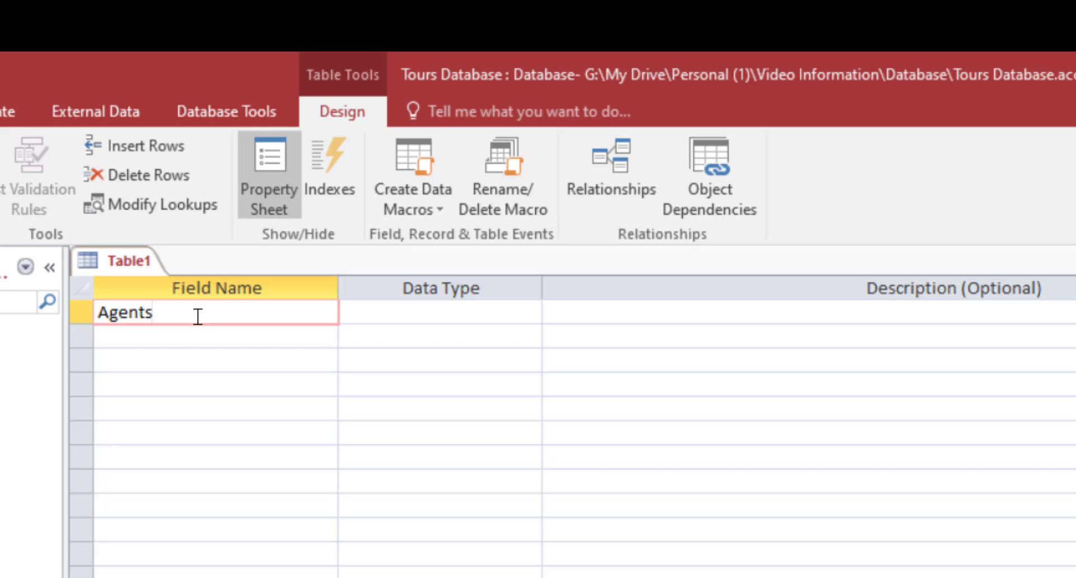
{"action": "type", "text": "ID"}
{"action": "key", "text": "Tab"}
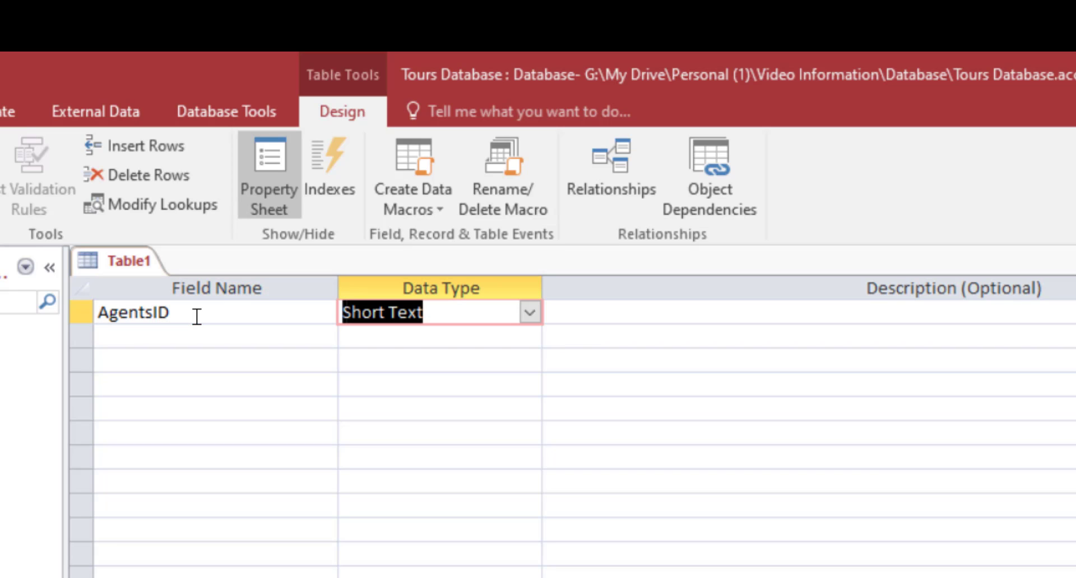
{"action": "left_click", "coordinate": [539, 317]}
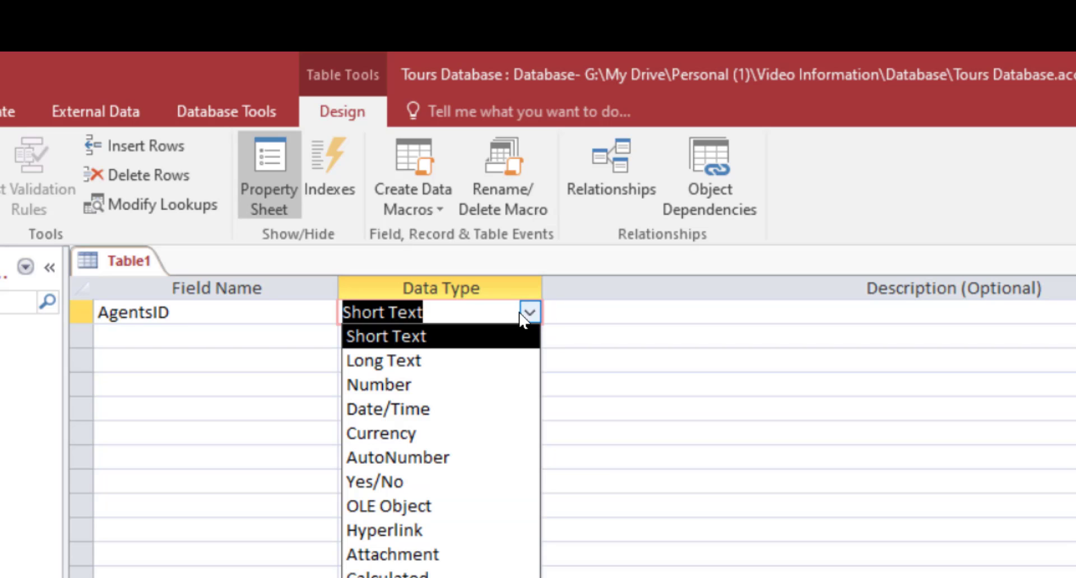
{"action": "left_click", "coordinate": [416, 459]}
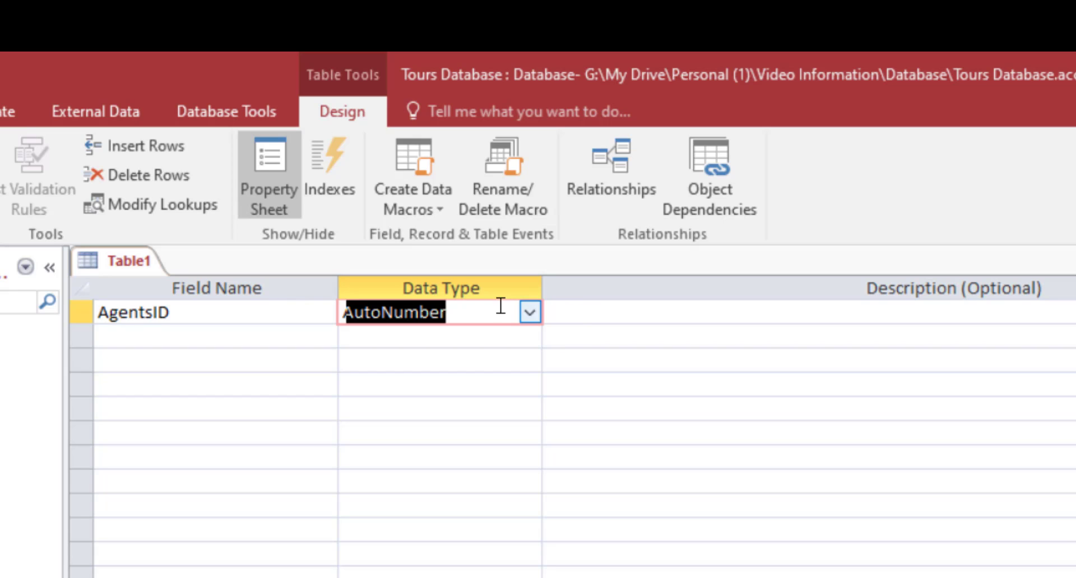
Give AgentsID the description 'IDENTIFICATION of Agent', correcting the first letter to a capital I.
{"action": "left_click", "coordinate": [587, 312]}
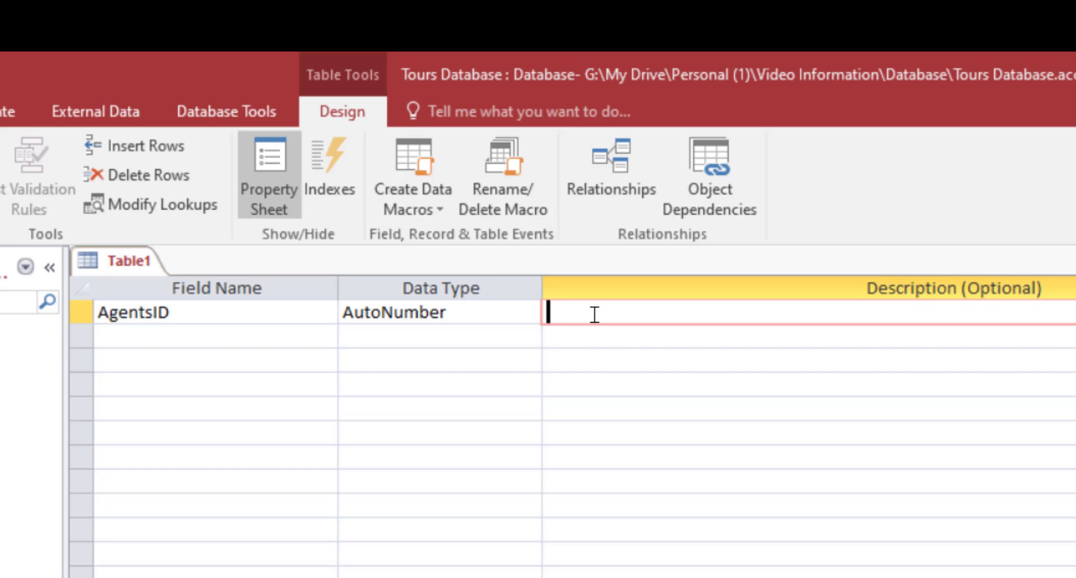
{"action": "type", "text": "ide"}
{"action": "key", "text": "BackSpace"}
{"action": "key", "text": "BackSpace"}
{"action": "key", "text": "BackSpace"}
{"action": "type", "text": "o"}
{"action": "key", "text": "BackSpace"}
{"action": "type", "text": "iDENTIFICATION"}
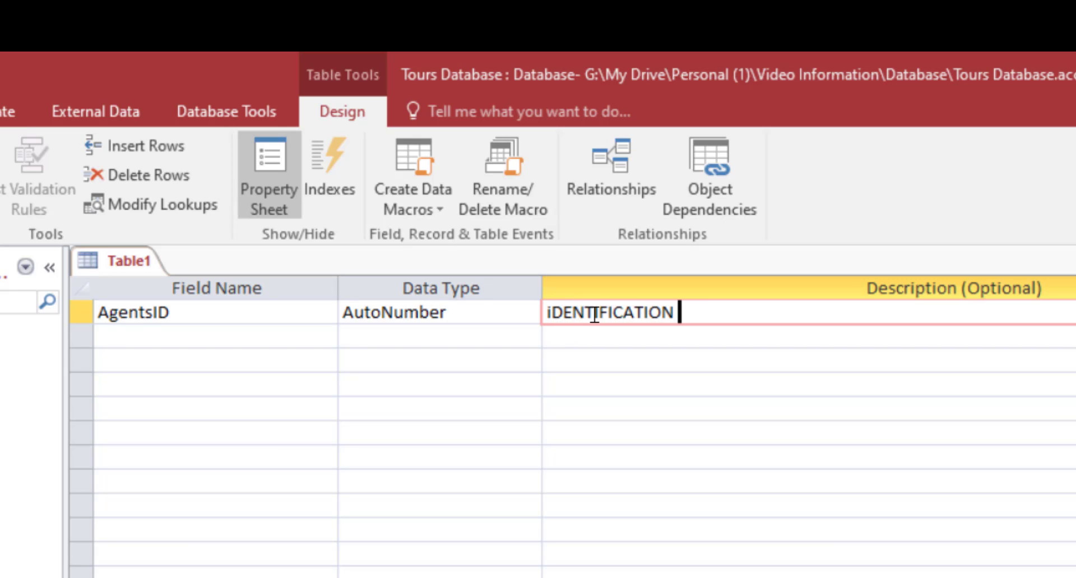
{"action": "type", "text": " of Agent"}
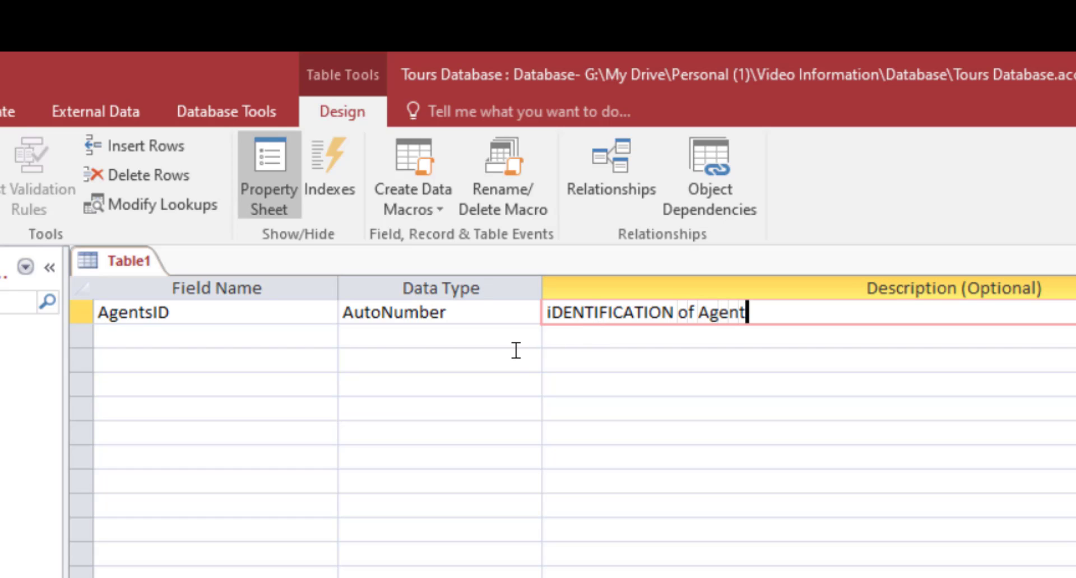
{"action": "left_click", "coordinate": [553, 311]}
{"action": "key", "text": "BackSpace"}
{"action": "type", "text": "I"}
{"action": "left_click", "coordinate": [232, 335]}
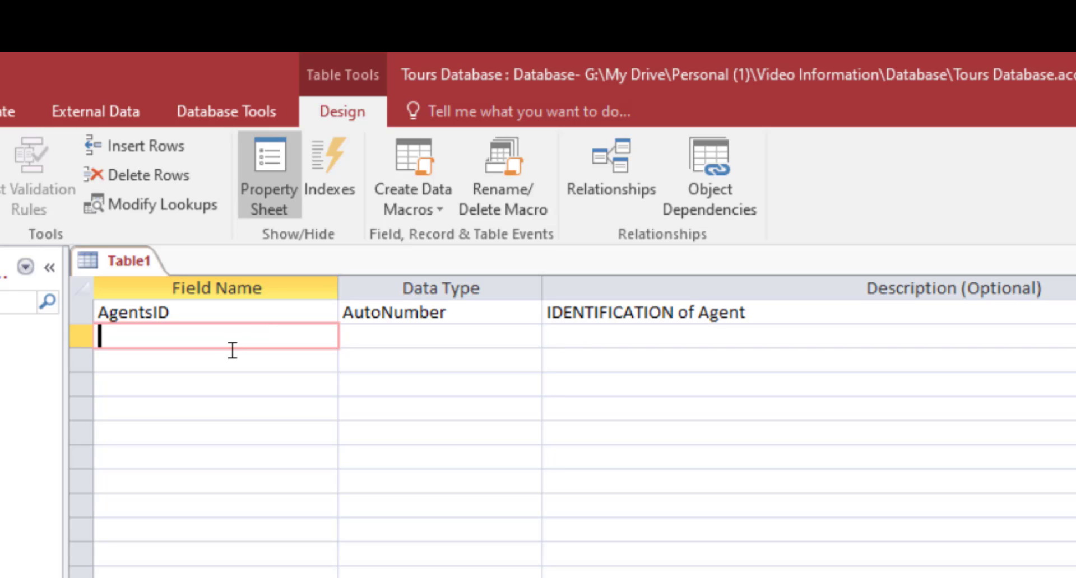
Enter the AgentName field, leaving its data type as Short Text.
{"action": "type", "text": "Agent"}
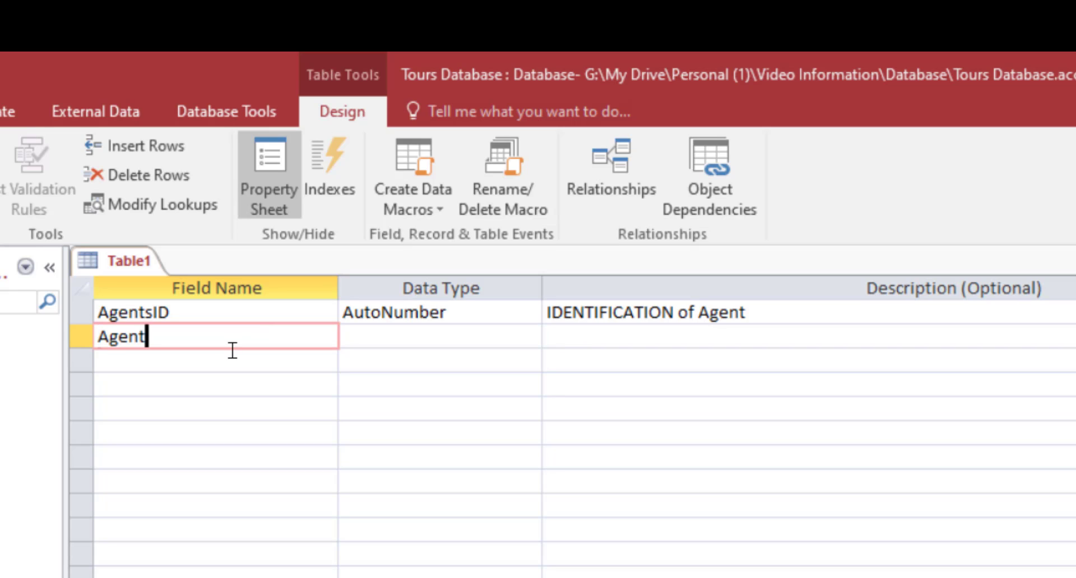
{"action": "type", "text": "Name"}
{"action": "key", "text": "Tab"}
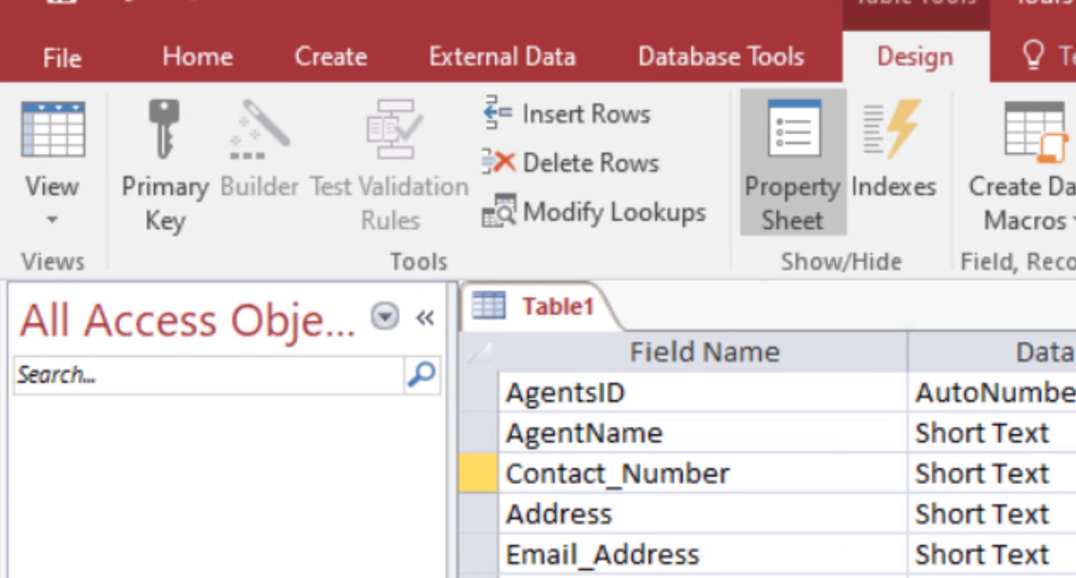
Select the AgentsID row and apply Primary Key to it.
{"action": "left_click", "coordinate": [586, 392]}
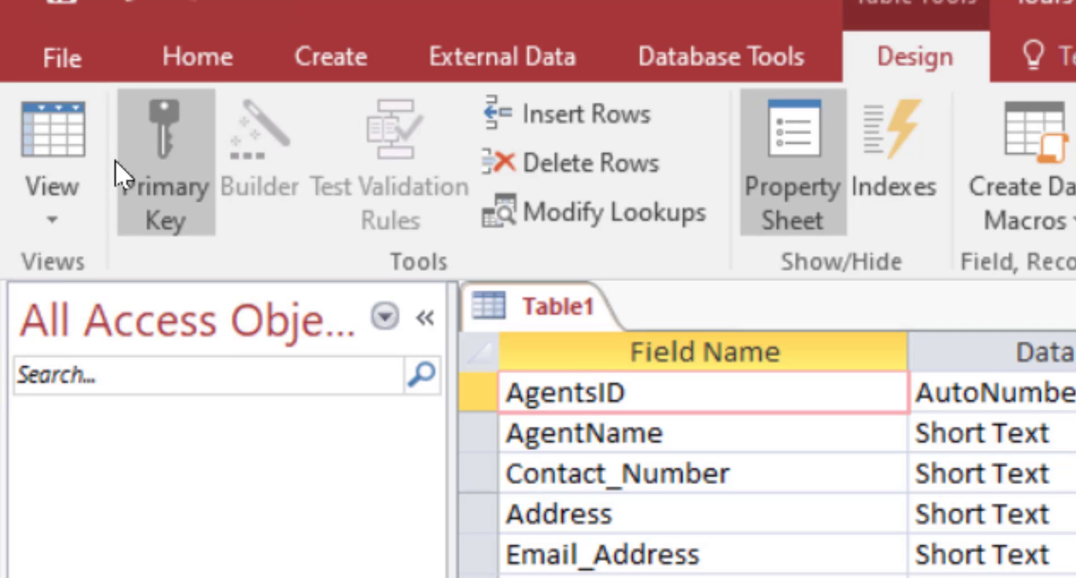
{"action": "left_click", "coordinate": [164, 150]}
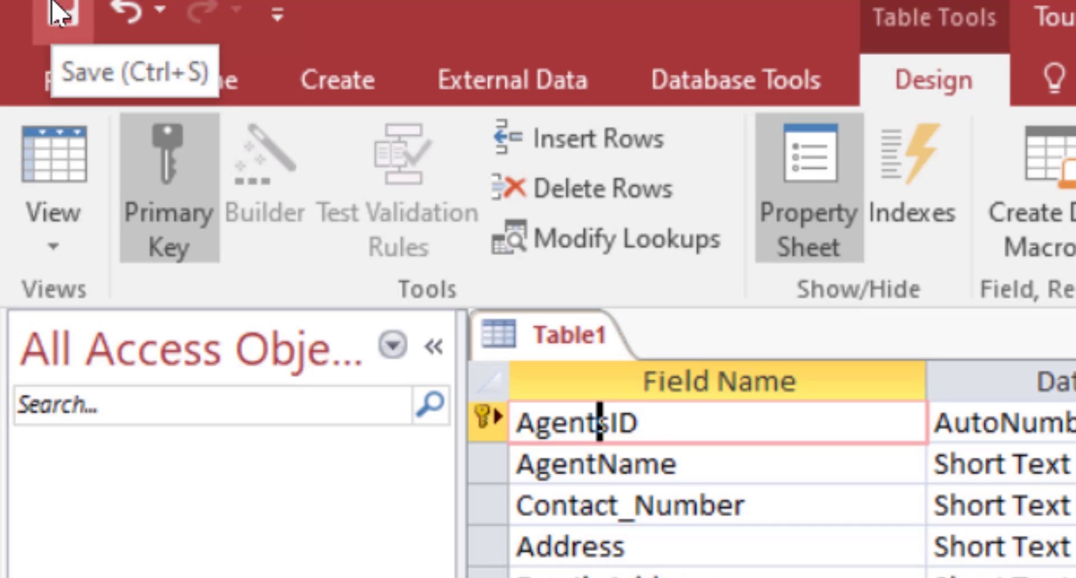
Save Table1 under the name 'Agent Information Table'.
{"action": "right_click", "coordinate": [588, 340]}
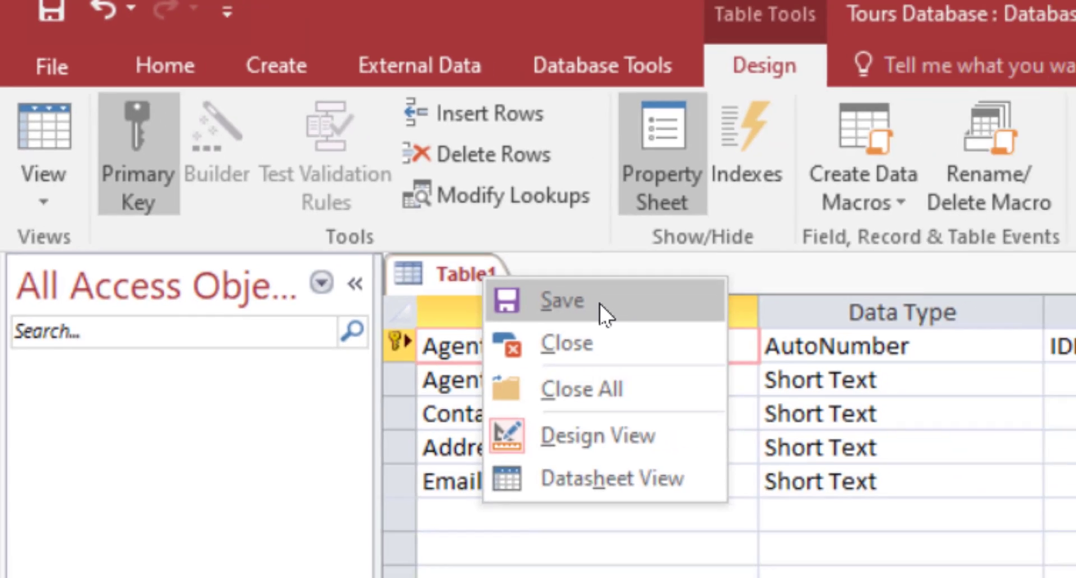
{"action": "left_click", "coordinate": [740, 365]}
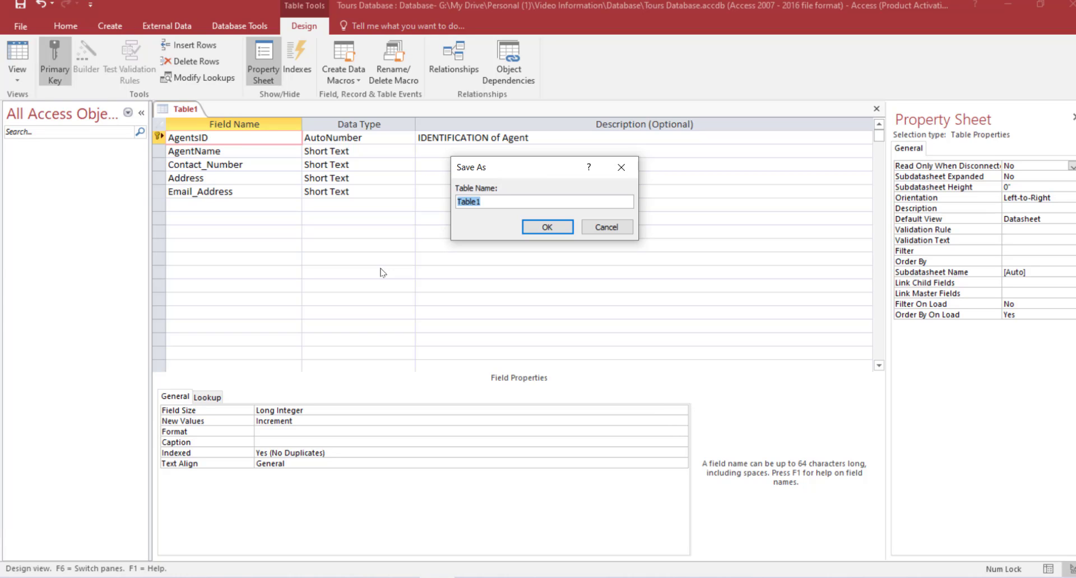
{"action": "key", "text": "Caps_Lock"}
{"action": "type", "text": "A"}
{"action": "key", "text": "Caps_Lock"}
{"action": "type", "text": "gent"}
{"action": "key", "text": "Caps_Lock"}
{"action": "type", "text": "I"}
{"action": "key", "text": "Caps_Lock"}
{"action": "type", "text": "nforma"}
{"action": "type", "text": "Table"}
{"action": "left_click", "coordinate": [559, 231]}
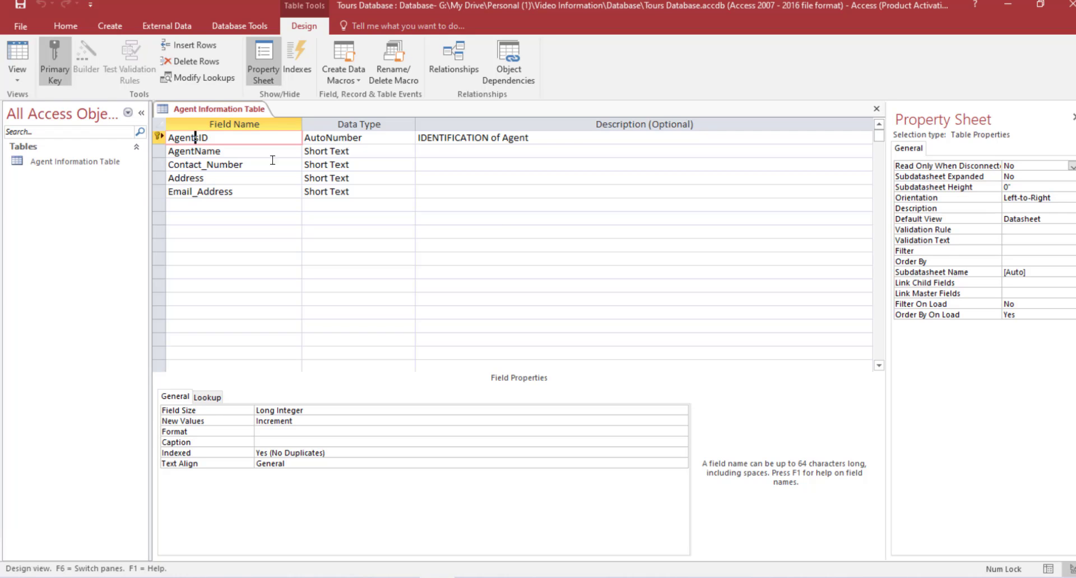
Inspect Contact_Number's Short Text type and its "(758)"000-0000 format property.
{"action": "left_click", "coordinate": [207, 165]}
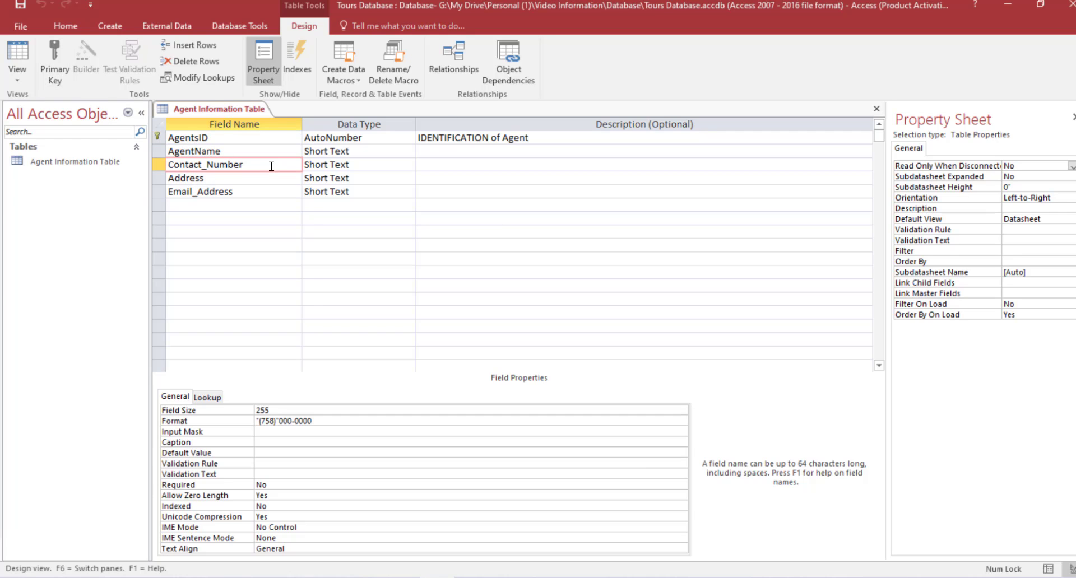
{"action": "left_click", "coordinate": [357, 162]}
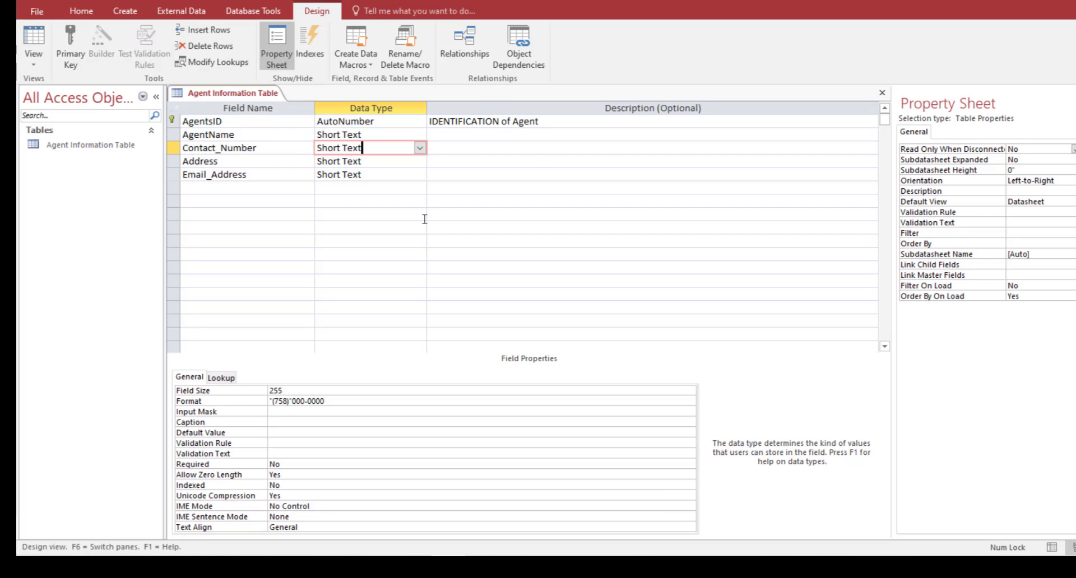
Preview Agent Information Table in Datasheet View, check each column, then close it.
{"action": "left_click", "coordinate": [33, 59]}
{"action": "left_click", "coordinate": [100, 97]}
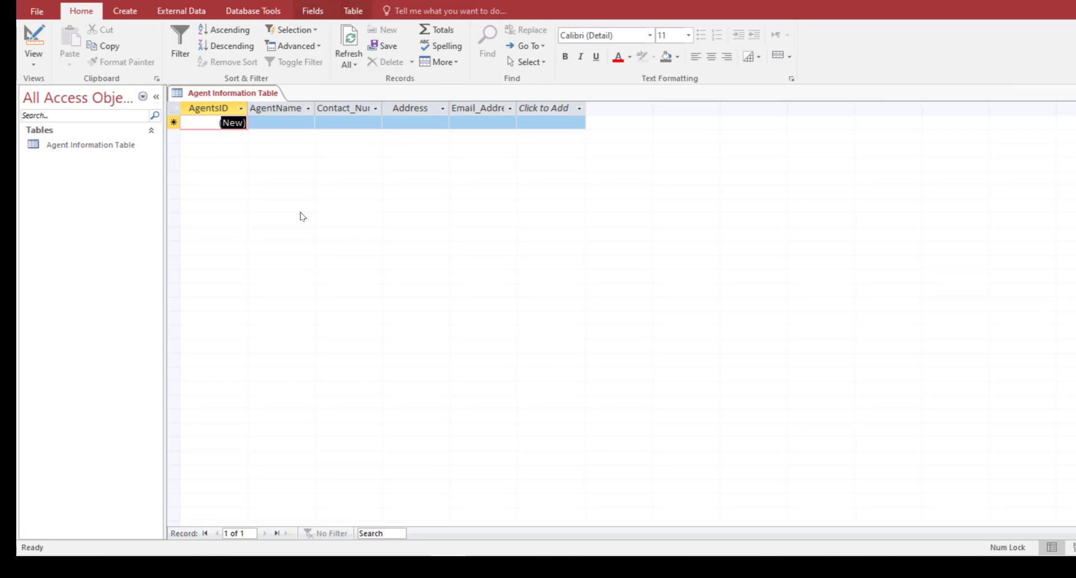
{"action": "left_click", "coordinate": [275, 122]}
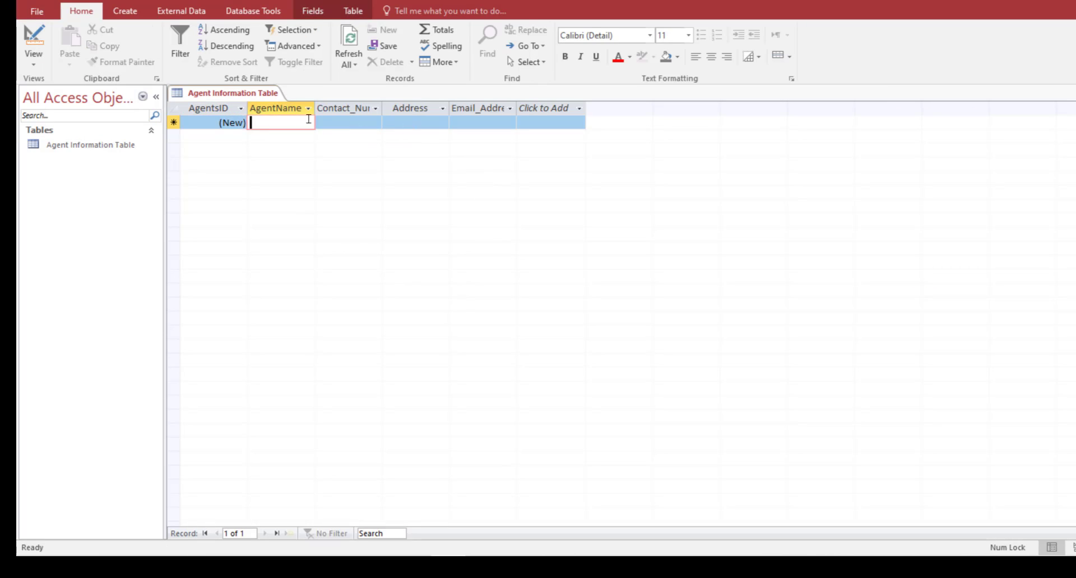
{"action": "left_click", "coordinate": [343, 122]}
{"action": "left_click", "coordinate": [426, 122]}
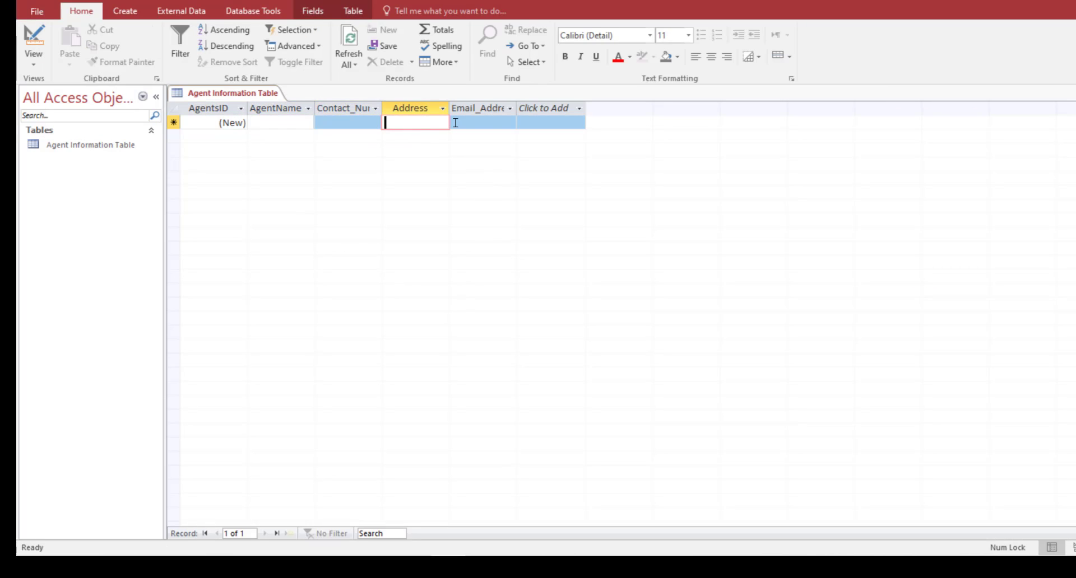
{"action": "left_click", "coordinate": [493, 122]}
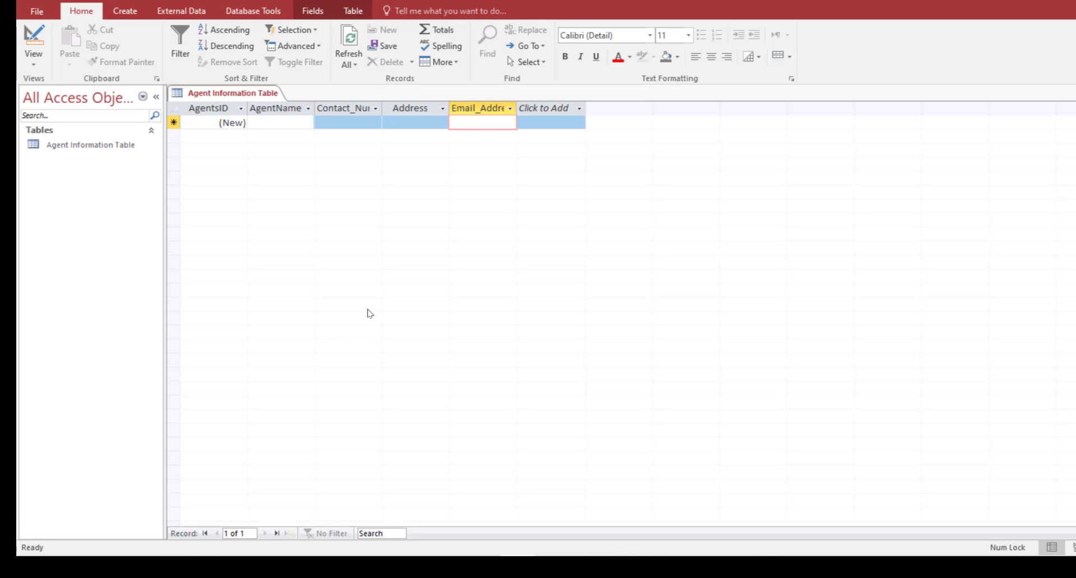
{"action": "left_click", "coordinate": [1075, 93]}
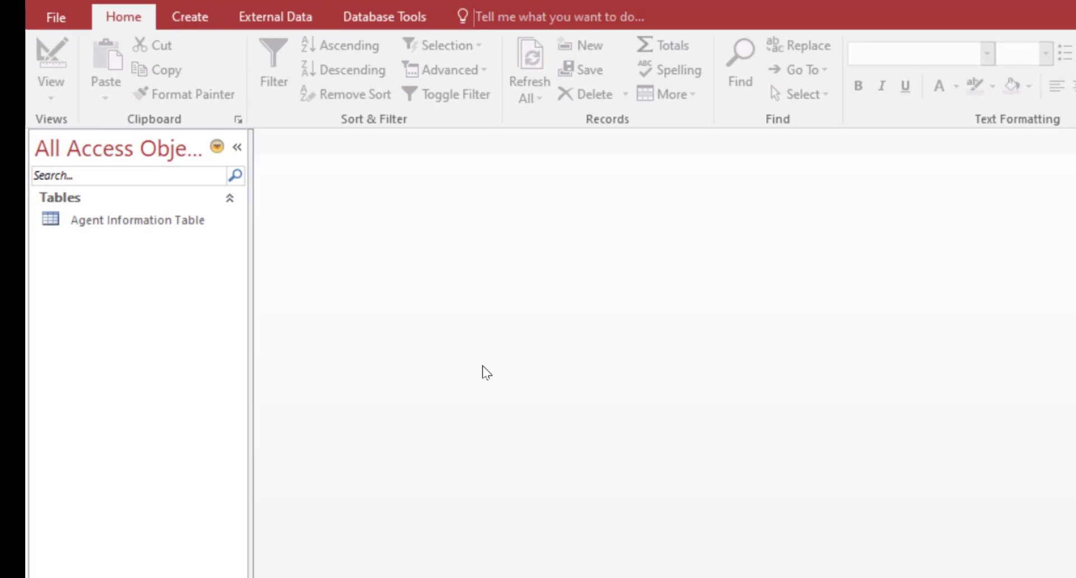
Create another blank table, Table1, in Datasheet View with only an ID column.
{"action": "left_click", "coordinate": [123, 12]}
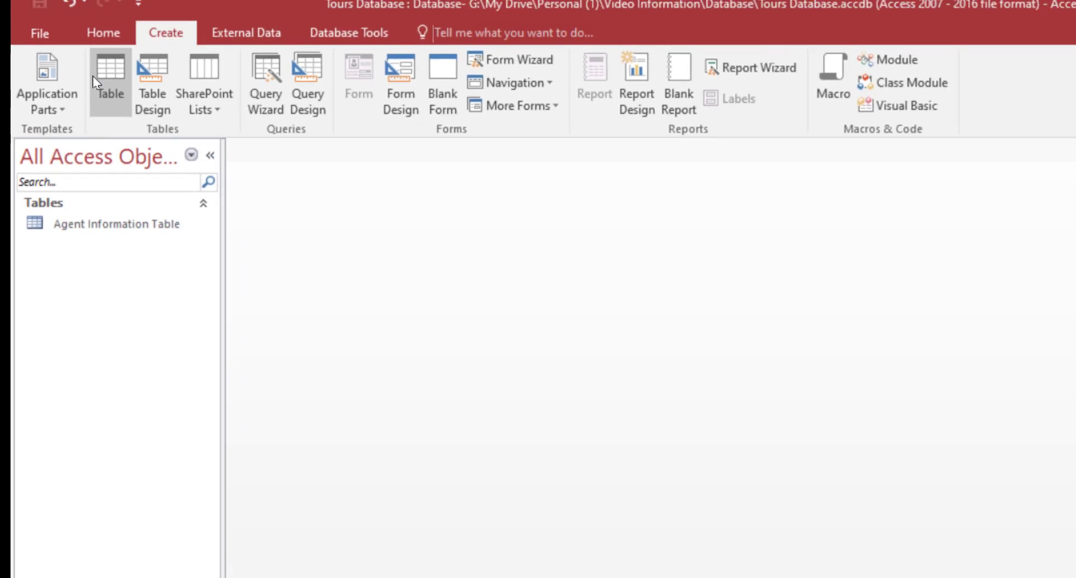
{"action": "left_click", "coordinate": [112, 79]}
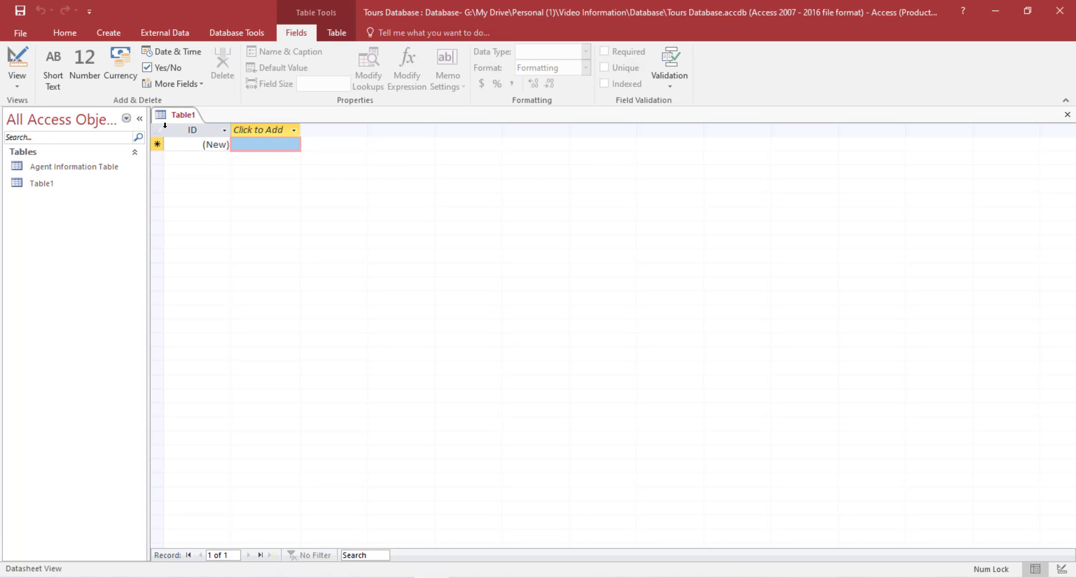
Rename the ID field to AgentID using the Name & Caption dialog.
{"action": "left_click", "coordinate": [195, 131]}
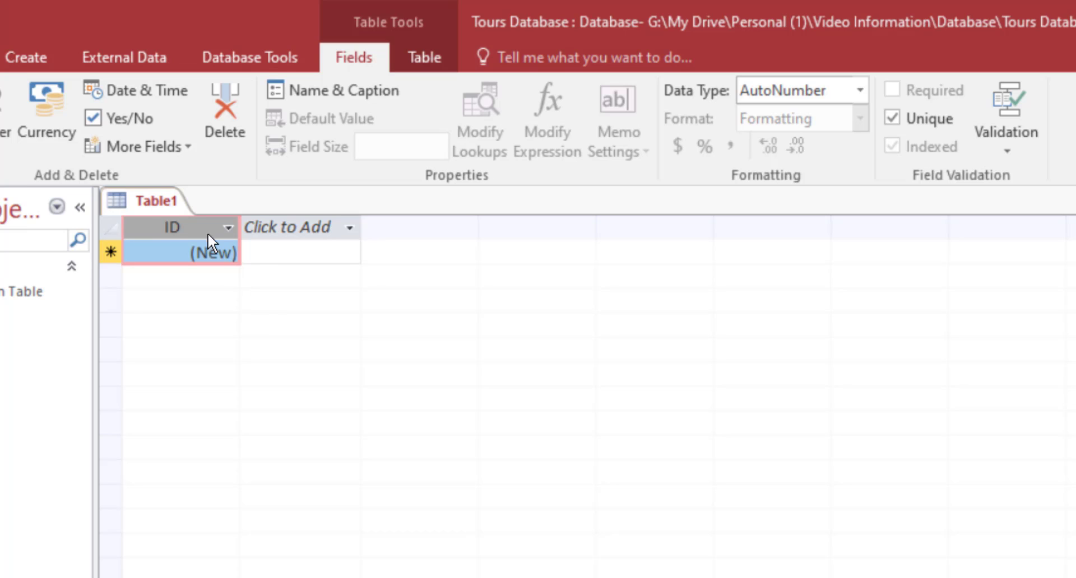
{"action": "double_click", "coordinate": [173, 229]}
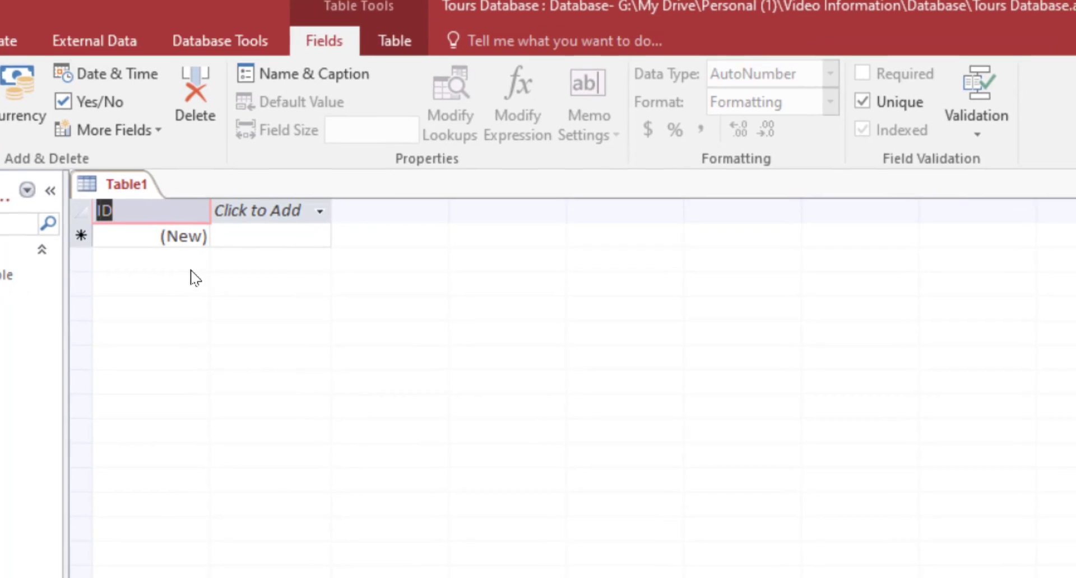
{"action": "left_click", "coordinate": [207, 12]}
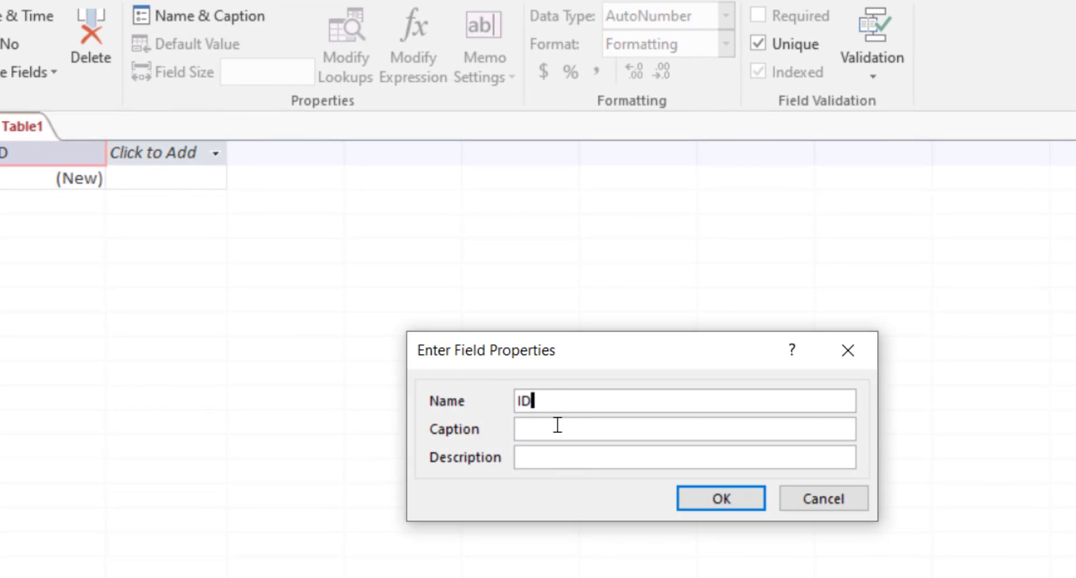
{"action": "key", "text": "Home"}
{"action": "type", "text": "Agent"}
{"action": "left_click", "coordinate": [552, 428]}
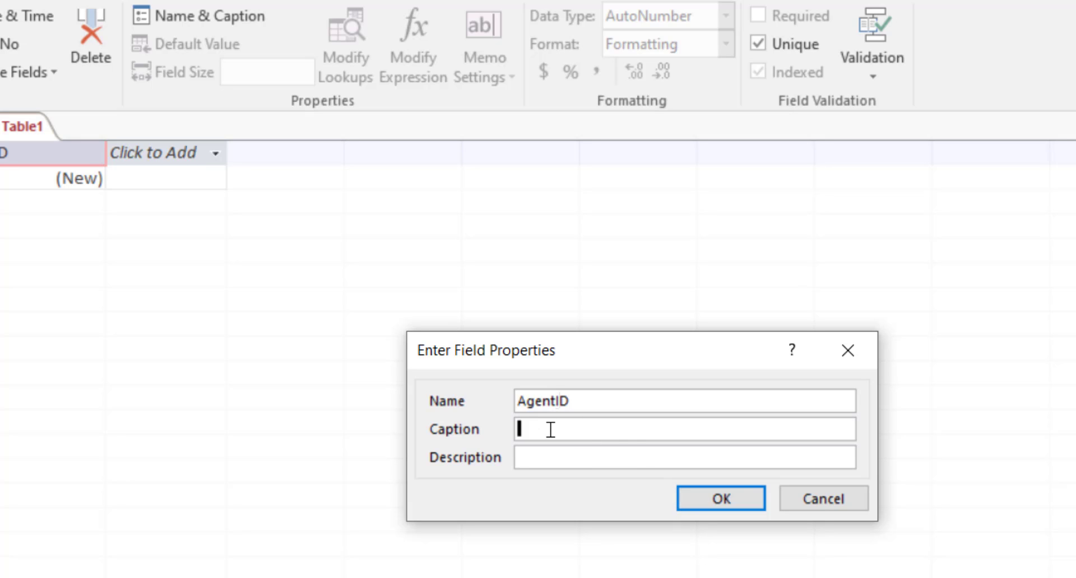
{"action": "left_click", "coordinate": [582, 462]}
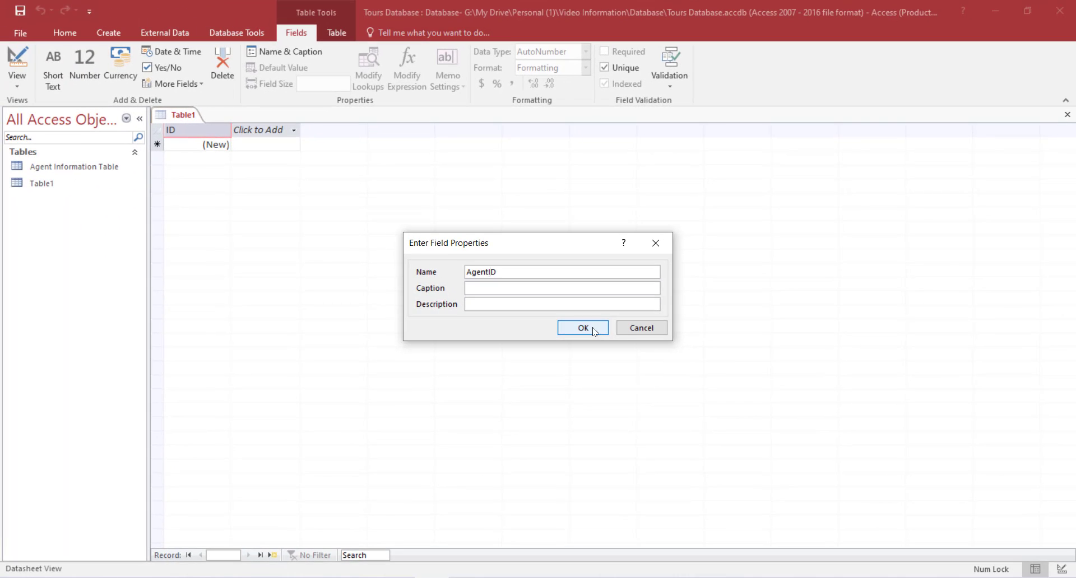
{"action": "left_click", "coordinate": [597, 328]}
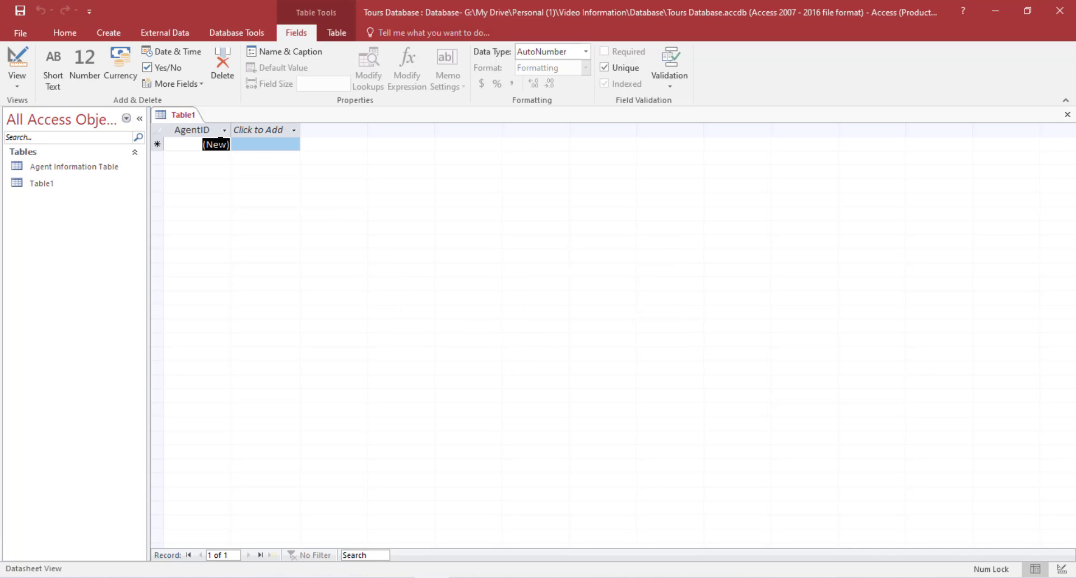
{"action": "left_click", "coordinate": [585, 51]}
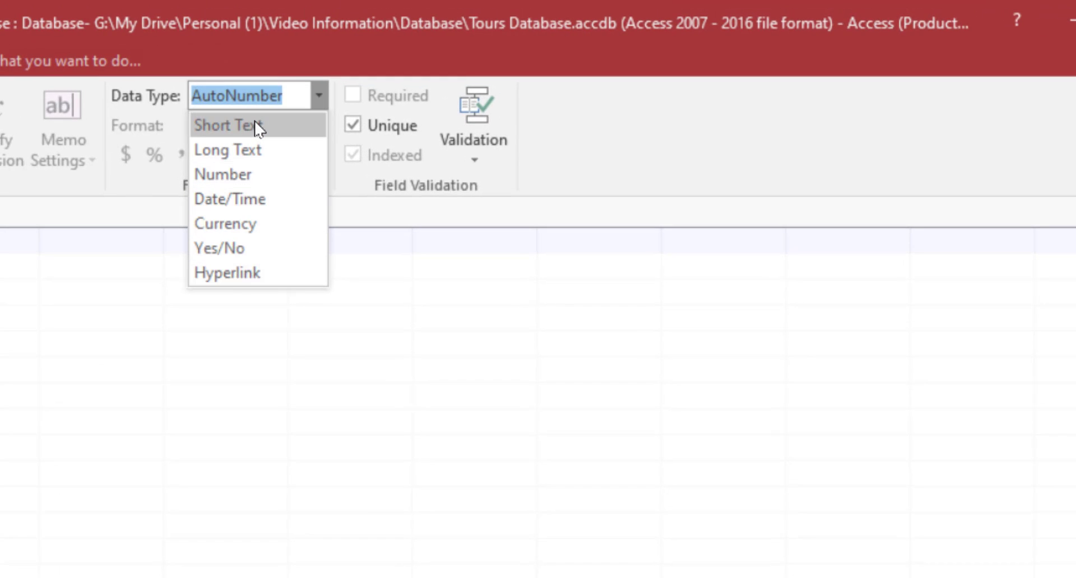
{"action": "left_click", "coordinate": [263, 90]}
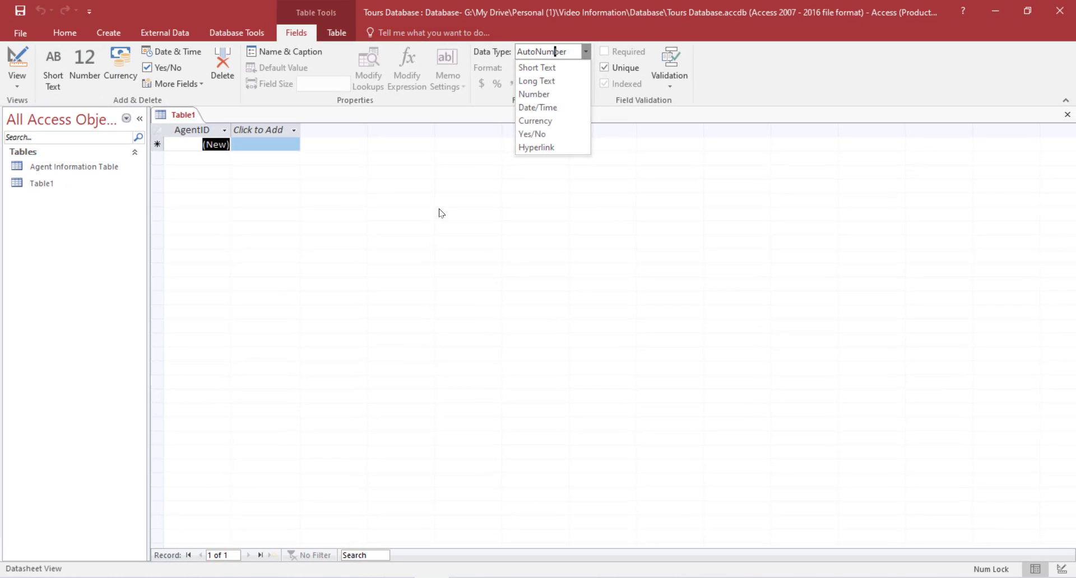
{"action": "left_click", "coordinate": [441, 213]}
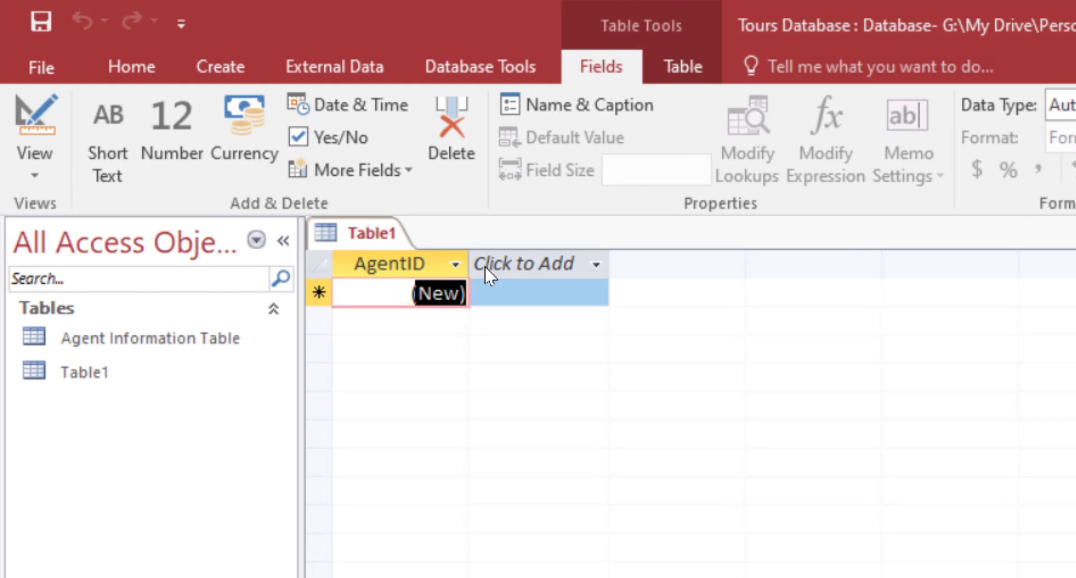
Add a Short Text column named AgentName after AgentID.
{"action": "left_click", "coordinate": [539, 265]}
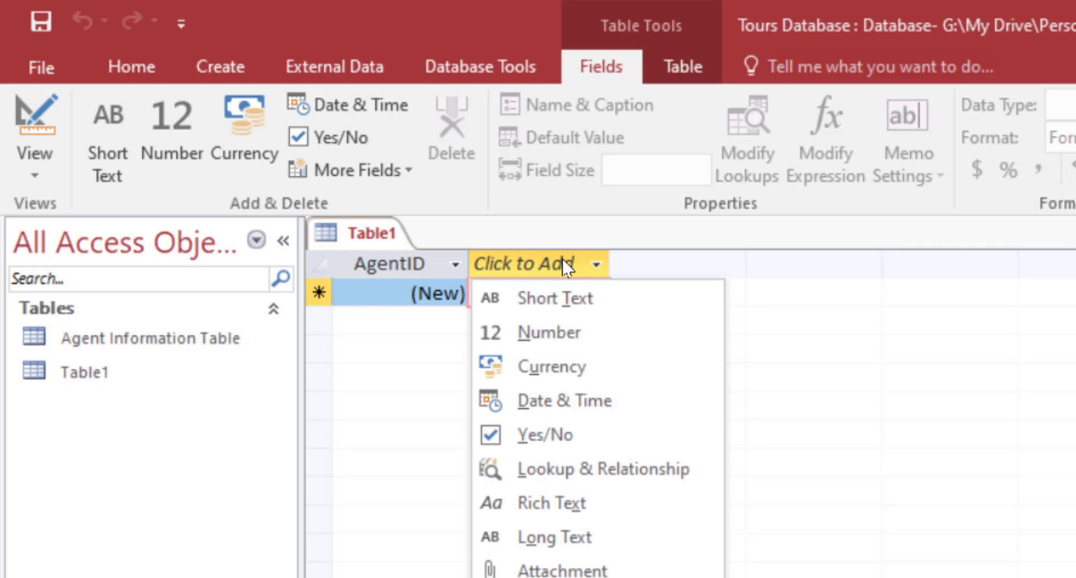
{"action": "left_click", "coordinate": [572, 300]}
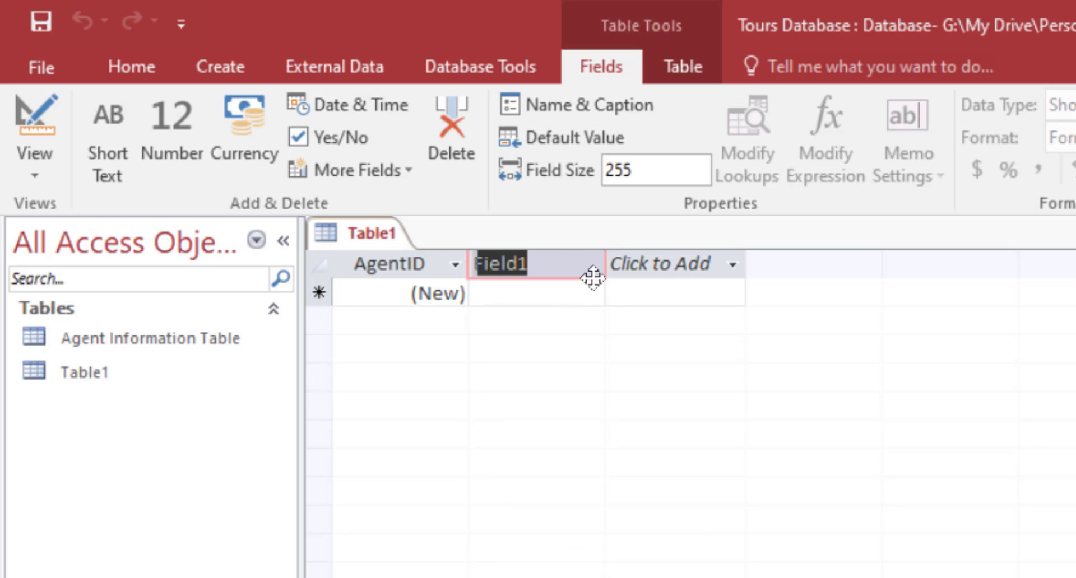
{"action": "type", "text": "Agent"}
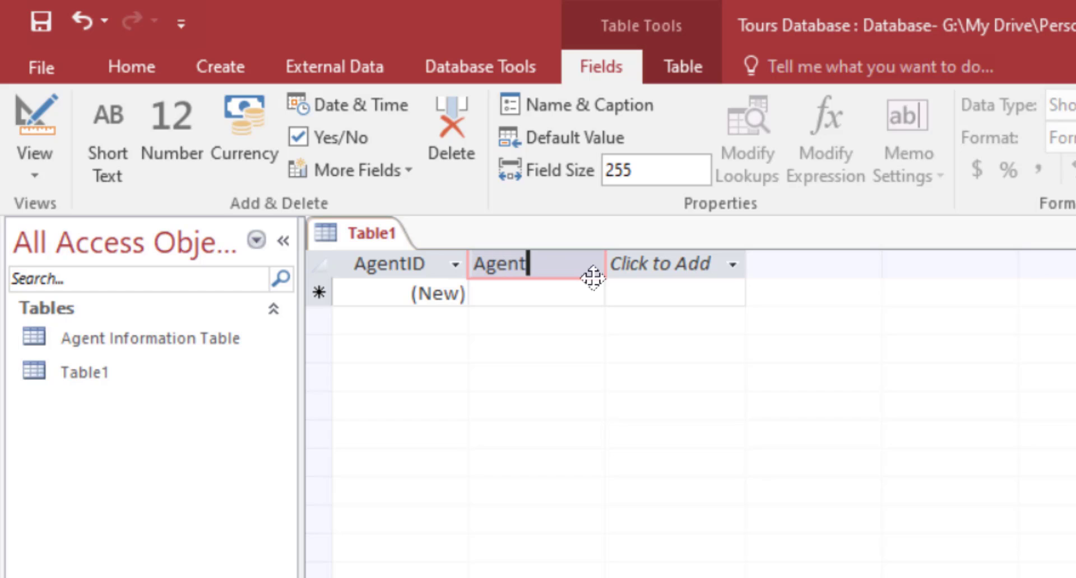
{"action": "type", "text": "Name"}
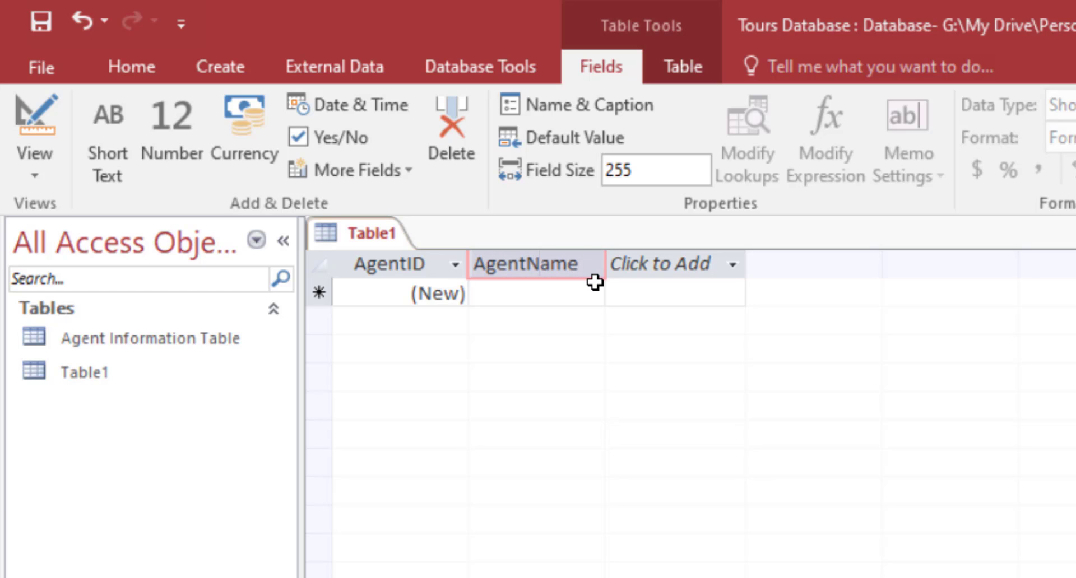
{"action": "key", "text": "Tab"}
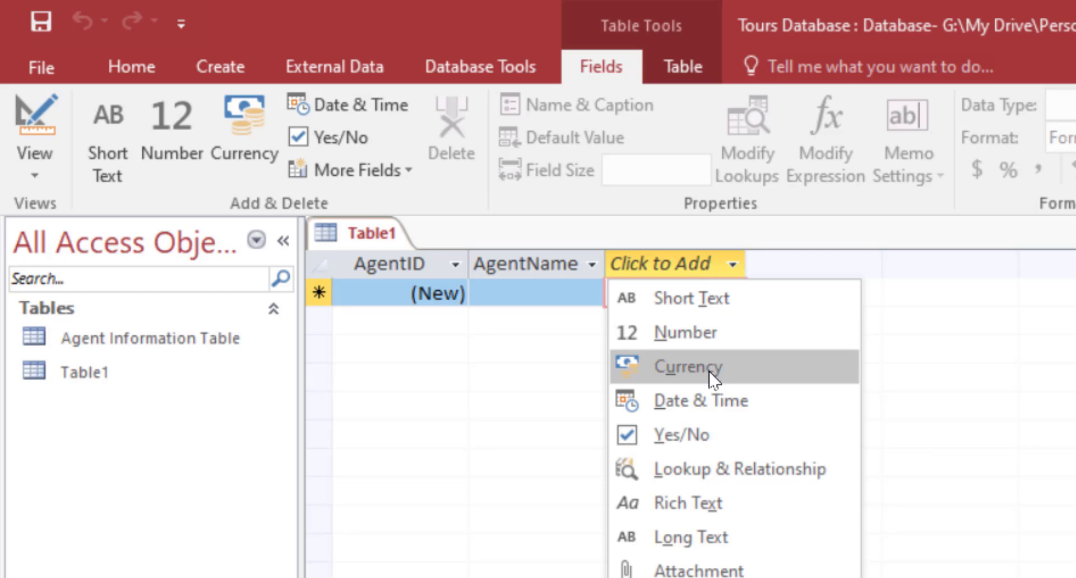
Add another Short Text column for the agent's contact number, Contact_Number.
{"action": "left_click", "coordinate": [702, 303]}
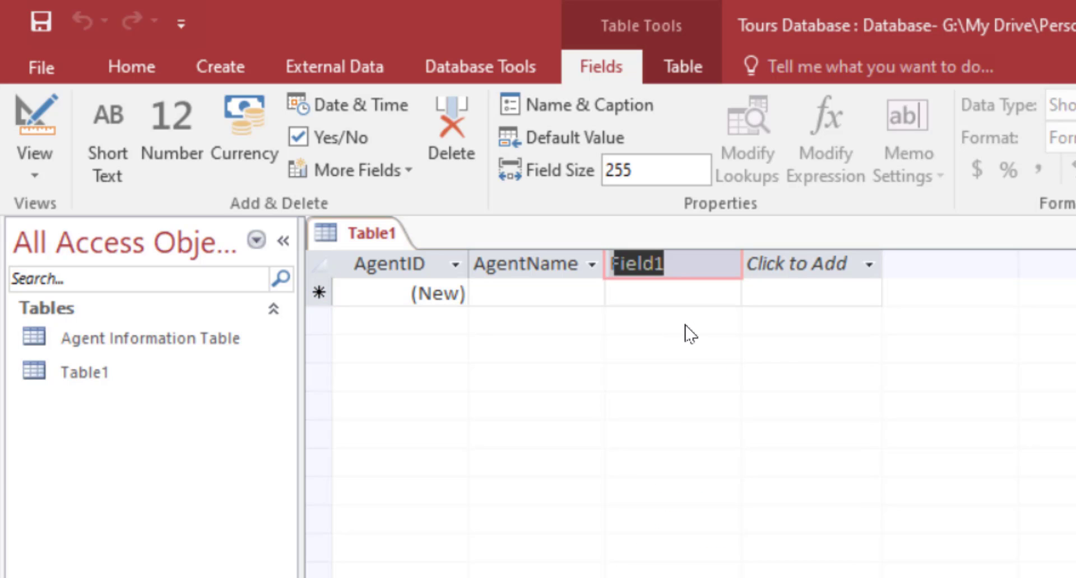
{"action": "type", "text": "Agent"}
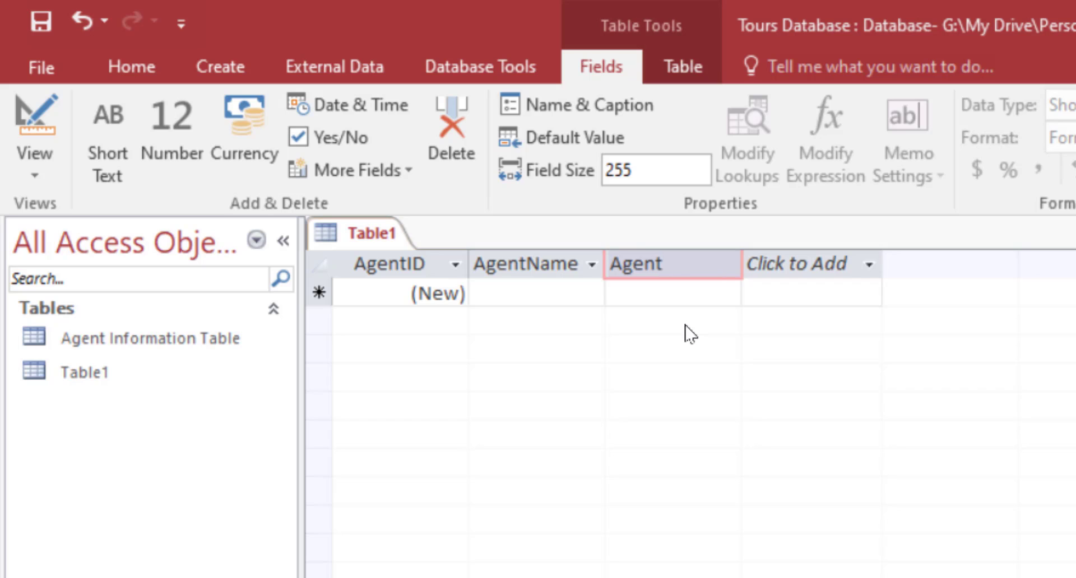
{"action": "key", "text": "BackSpace"}
{"action": "key", "text": "BackSpace"}
{"action": "key", "text": "BackSpace"}
{"action": "key", "text": "BackSpace"}
{"action": "key", "text": "BackSpace"}
{"action": "type", "text": "C"}
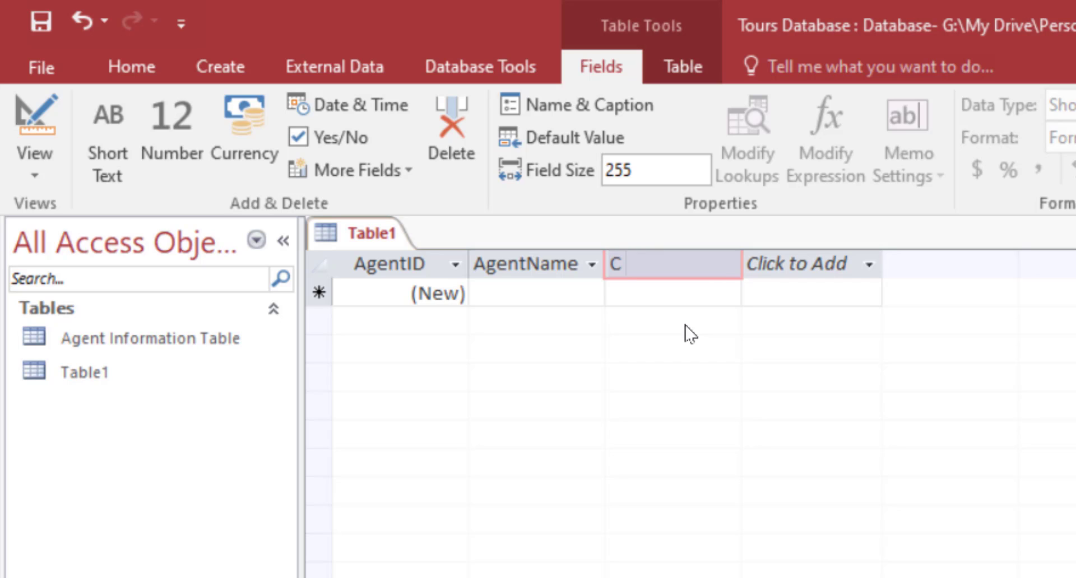
{"action": "type", "text": "ontact "}
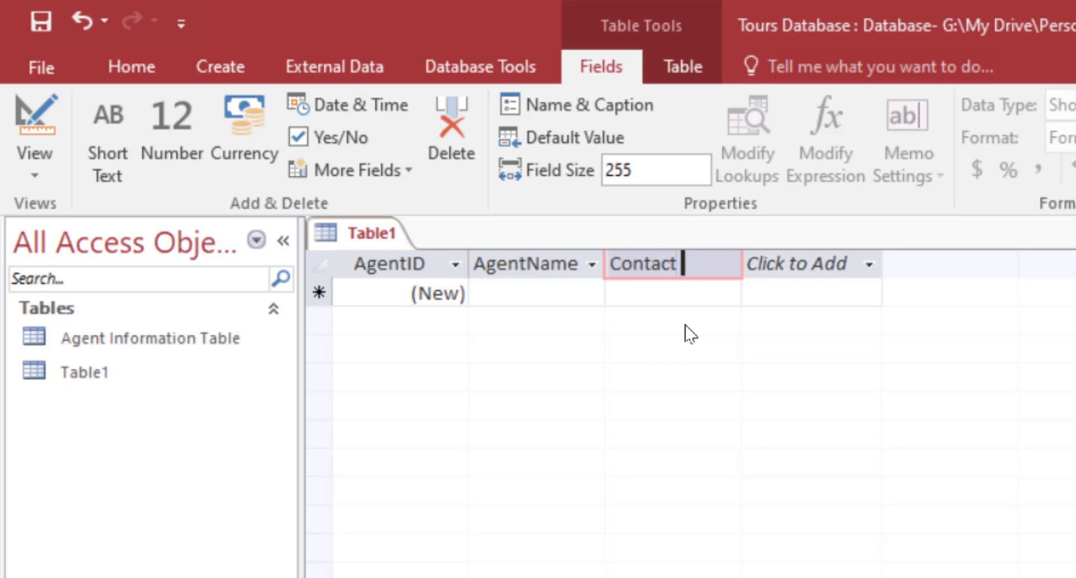
{"action": "type", "text": "Number"}
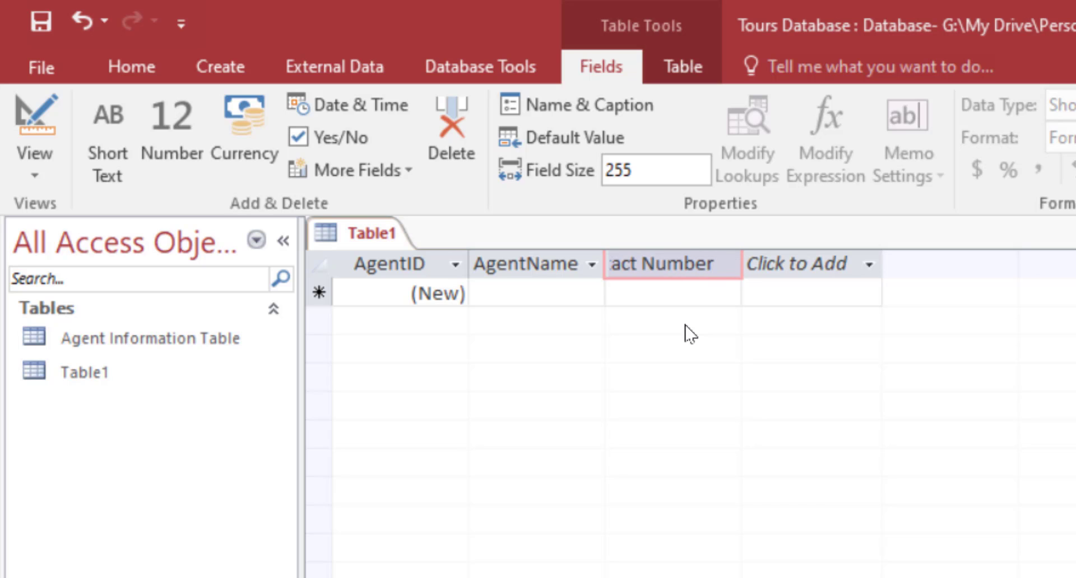
{"action": "key", "text": "Tab"}
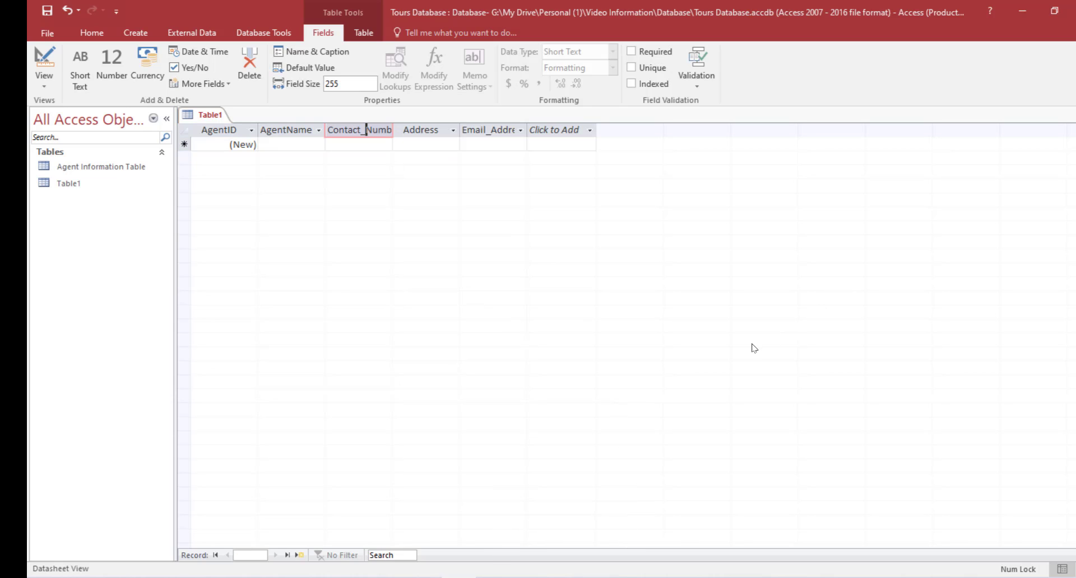
{"action": "left_click", "coordinate": [493, 132]}
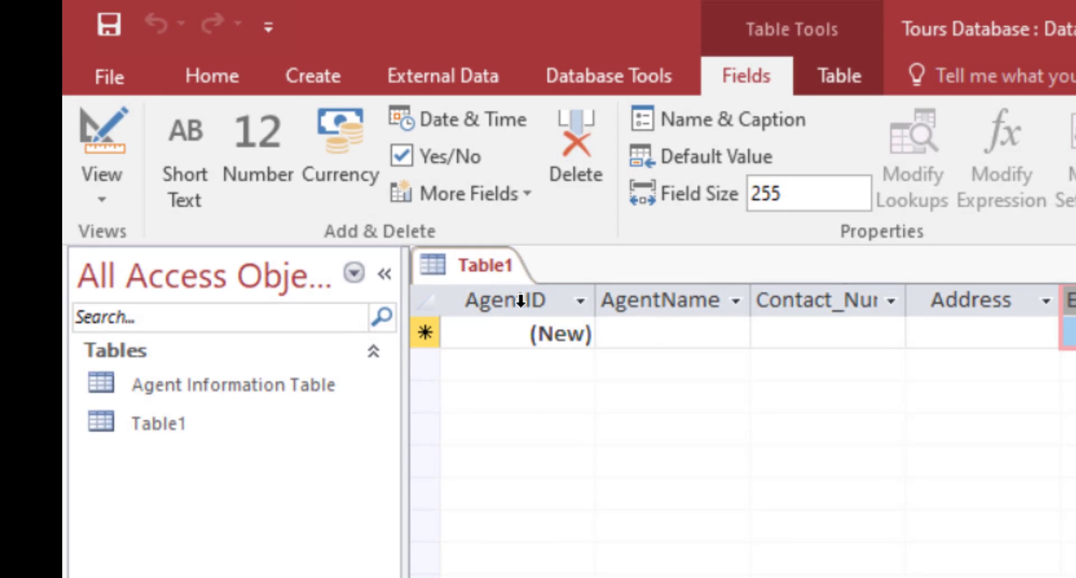
Save Table1 as 'Agent Information', correcting the misspelled name before confirming.
{"action": "right_click", "coordinate": [495, 269]}
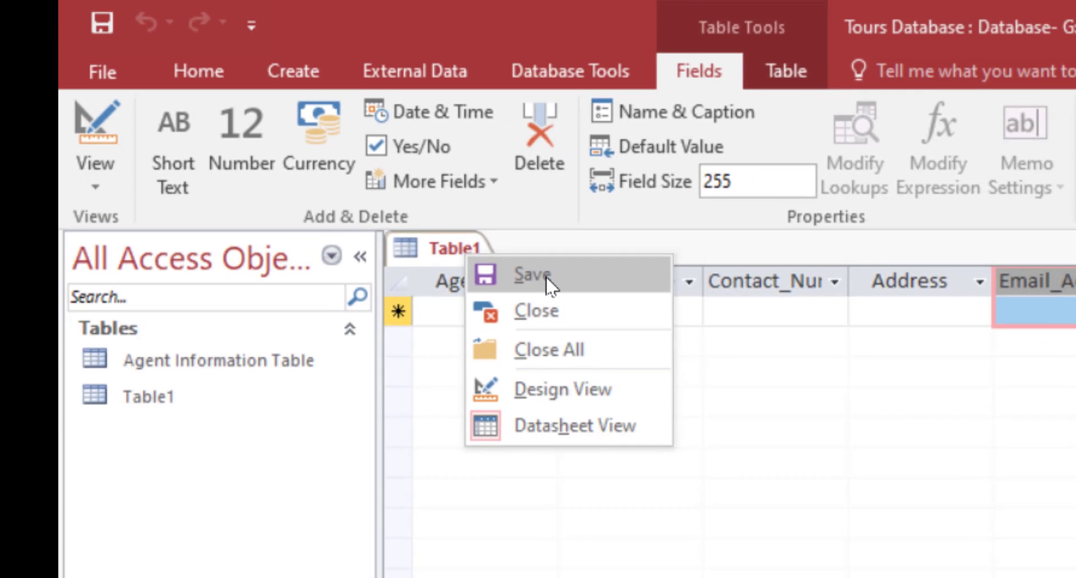
{"action": "left_click", "coordinate": [578, 292]}
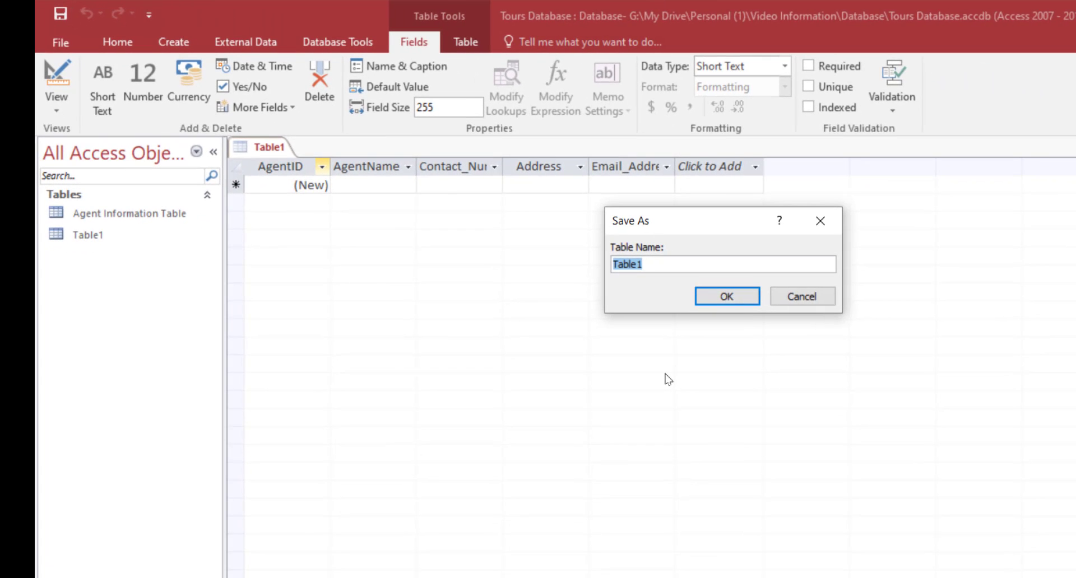
{"action": "type", "text": "Agent Informaton"}
{"action": "key", "text": "BackSpace"}
{"action": "key", "text": "BackSpace"}
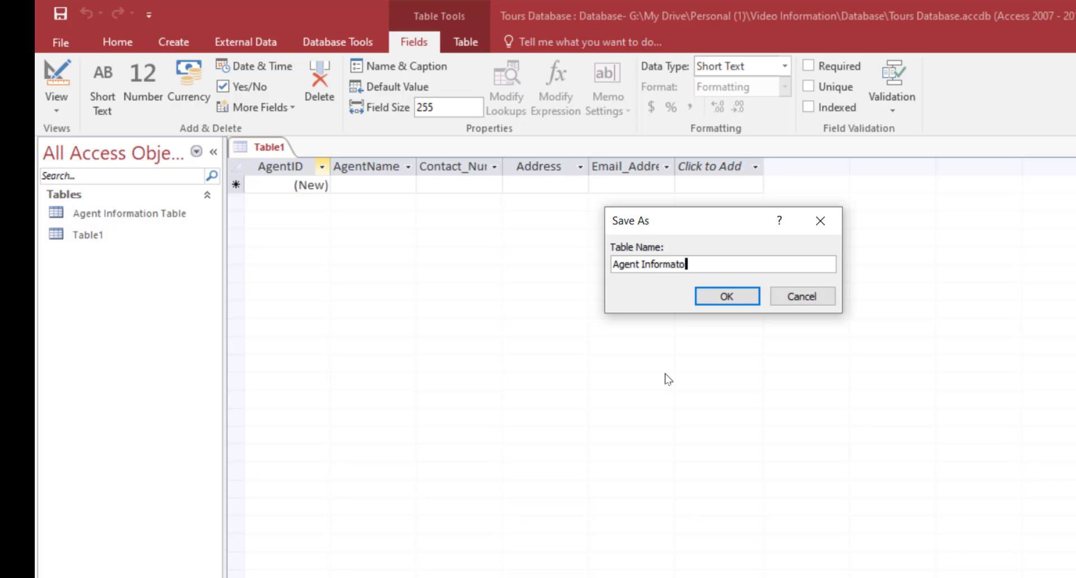
{"action": "type", "text": "ion"}
{"action": "left_click", "coordinate": [725, 296]}
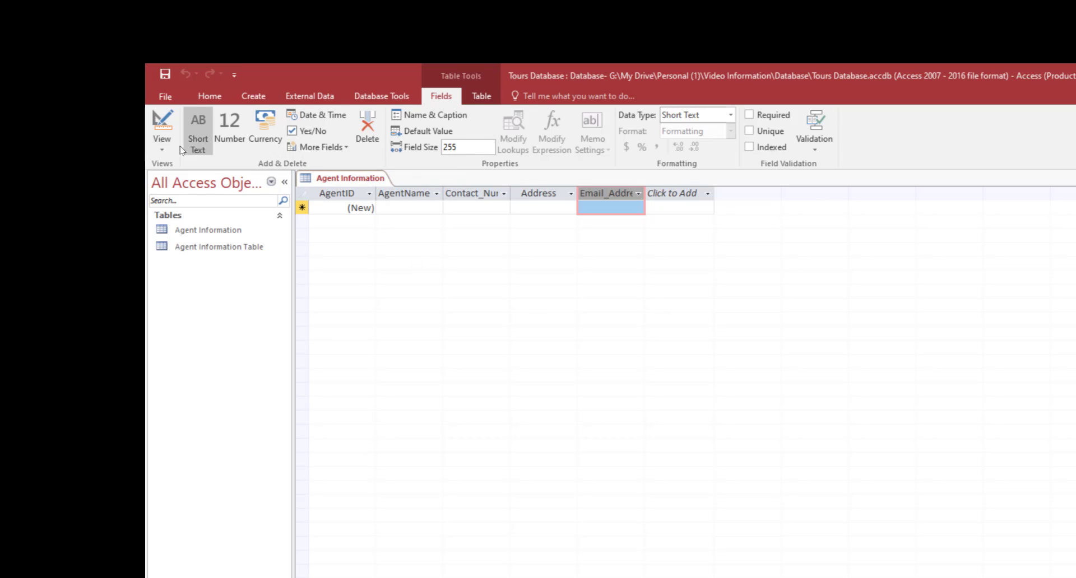
Switch the Agent Information table into Design View to show its fields.
{"action": "left_click", "coordinate": [162, 145]}
{"action": "left_click", "coordinate": [221, 216]}
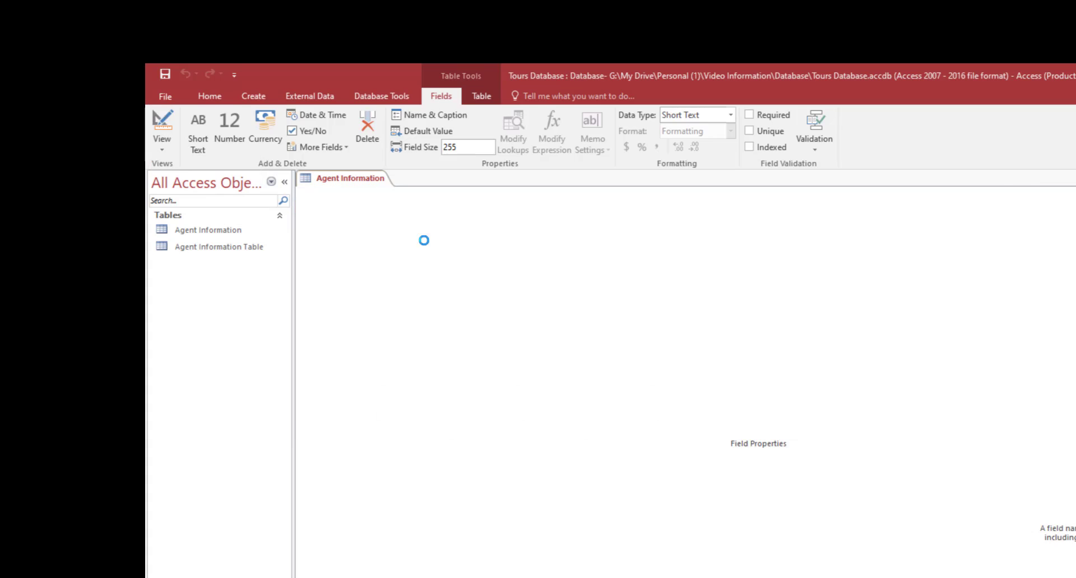